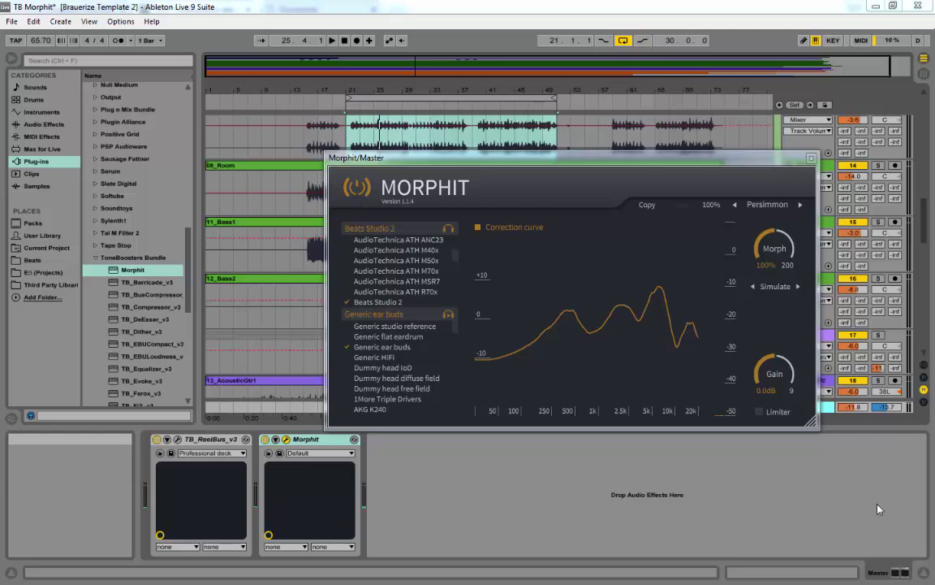
key("alt+Tab")
key("Tab")
key("Tab")
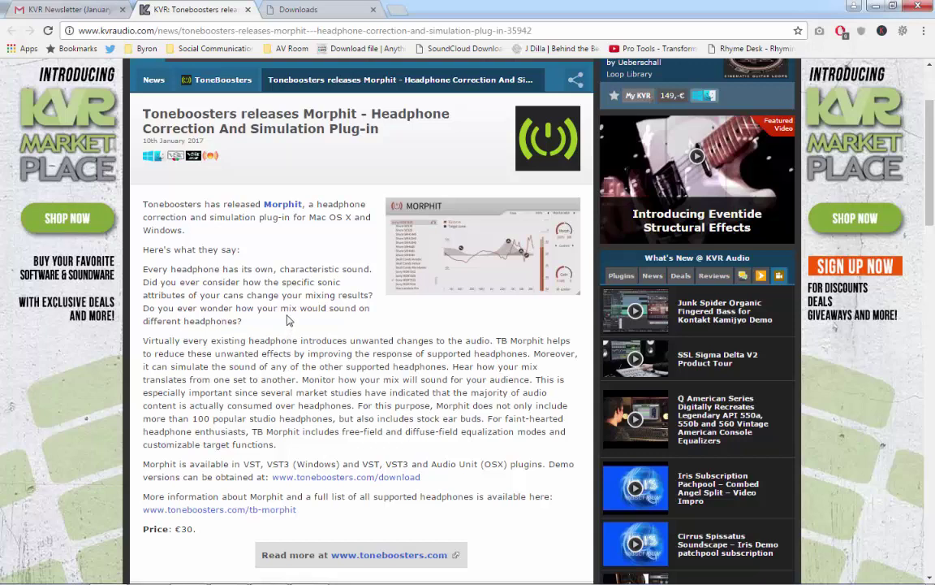
key("alt+Tab")
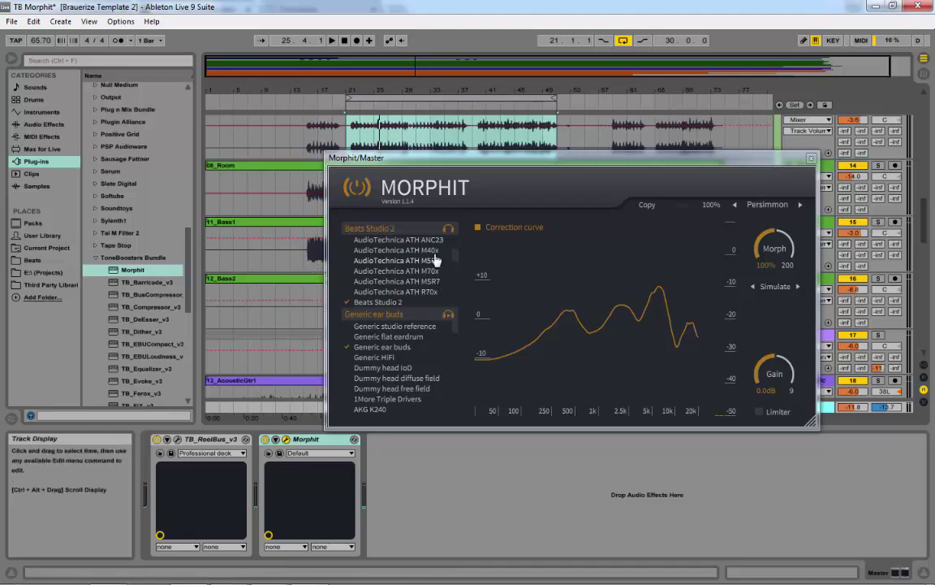
Put Morphit in Correct mode with Generic studio reference for a flat curve, and lower its window.
scroll(451, 257, "down", 3)
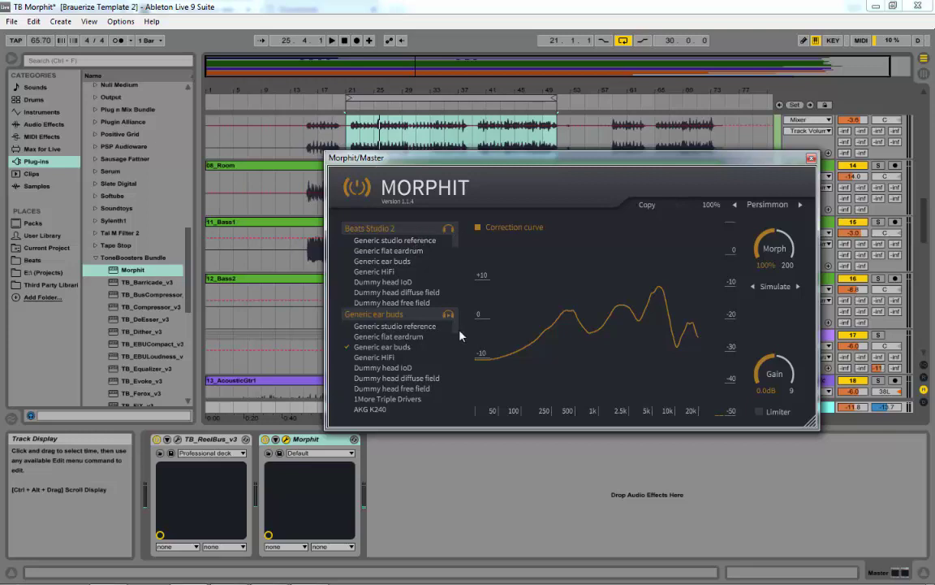
left_click(798, 287)
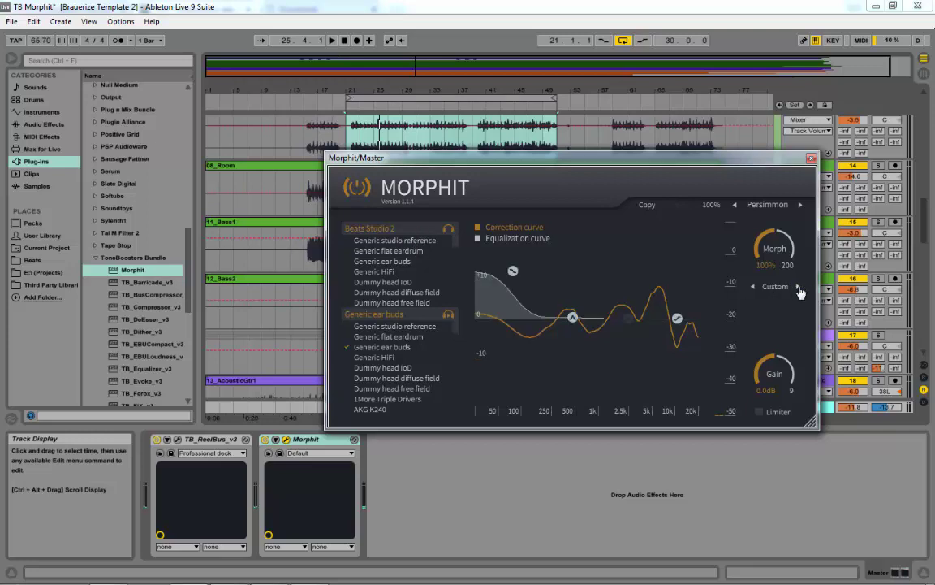
left_click(799, 288)
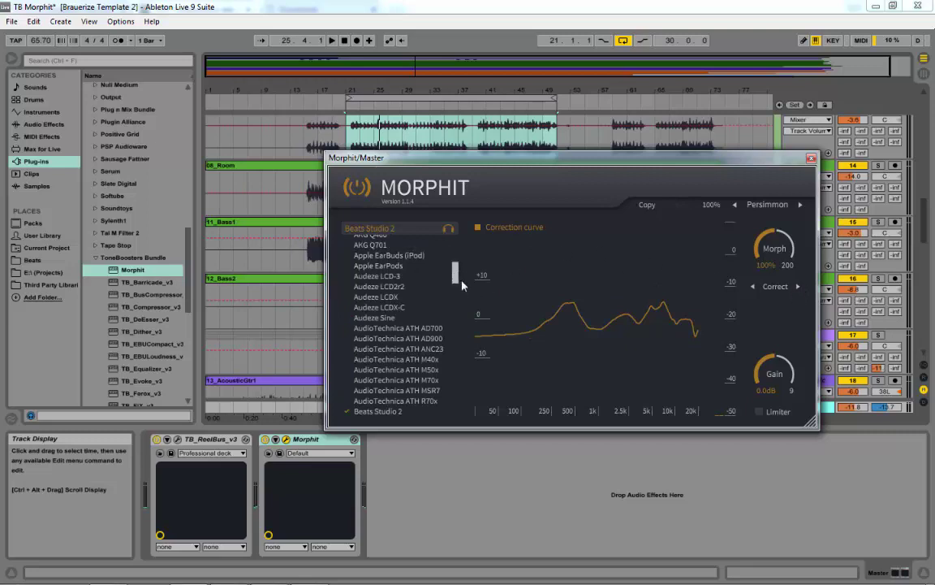
scroll(415, 248, "up", 5)
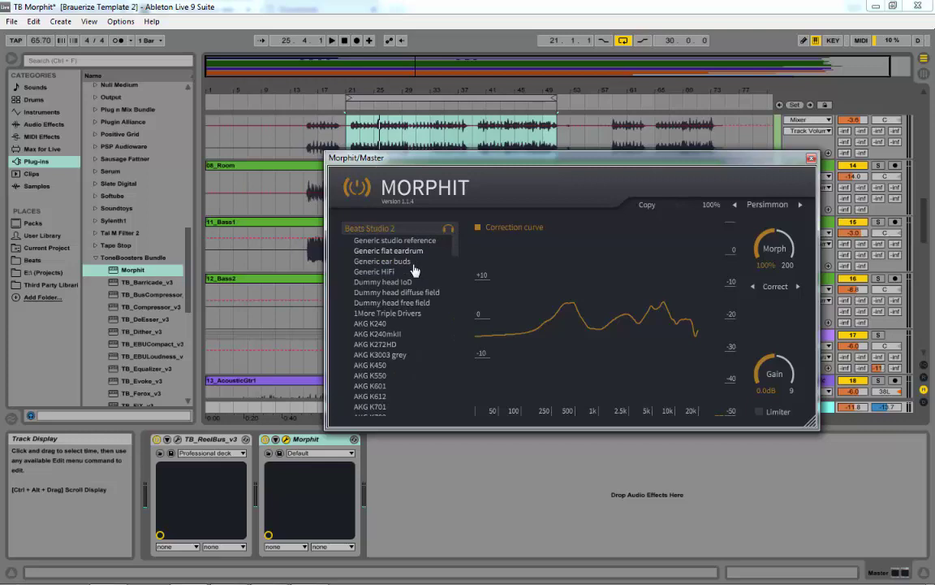
left_click(412, 241)
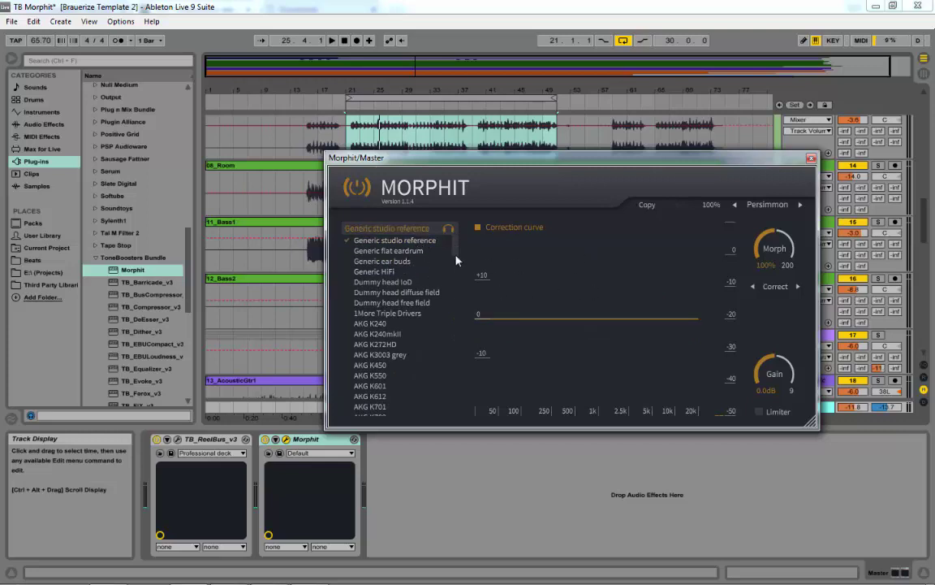
left_click_drag(638, 159, 606, 205)
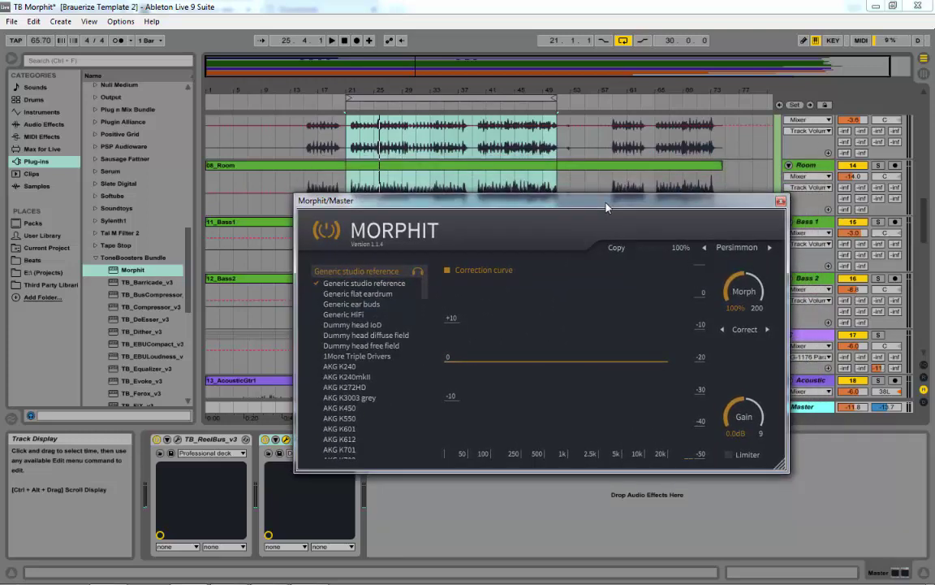
Play the song from a later point and switch the correction to Beats Studio 2.
left_click(401, 112)
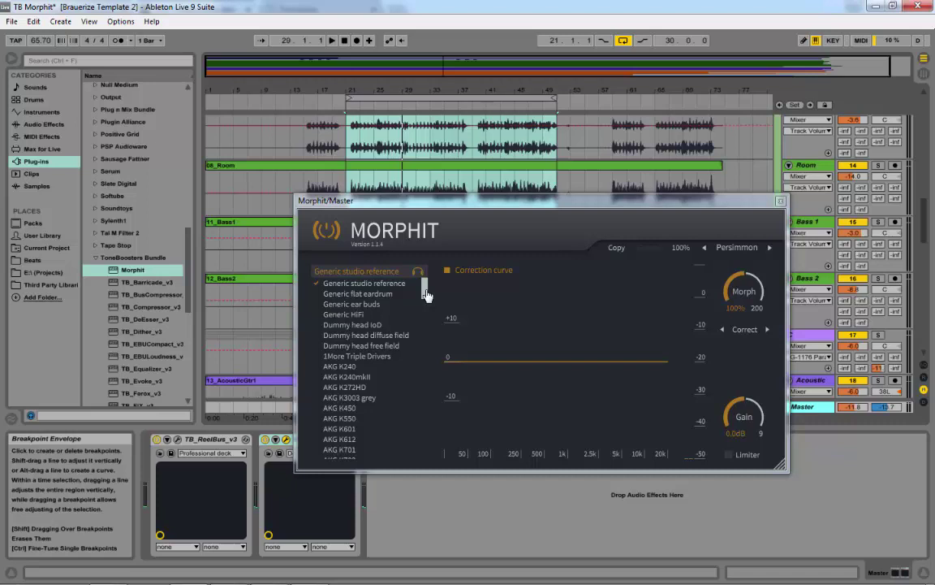
key("space")
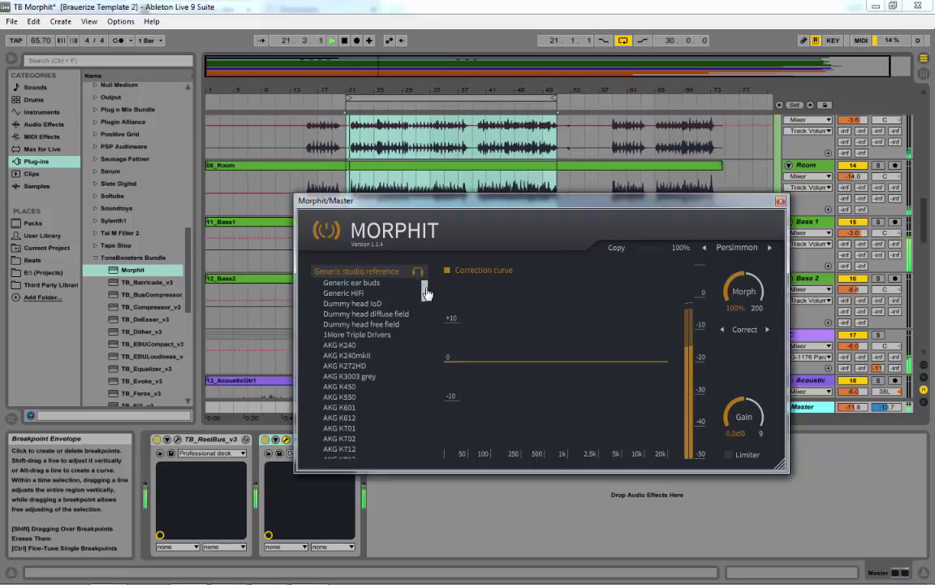
left_click_drag(425, 291, 436, 335)
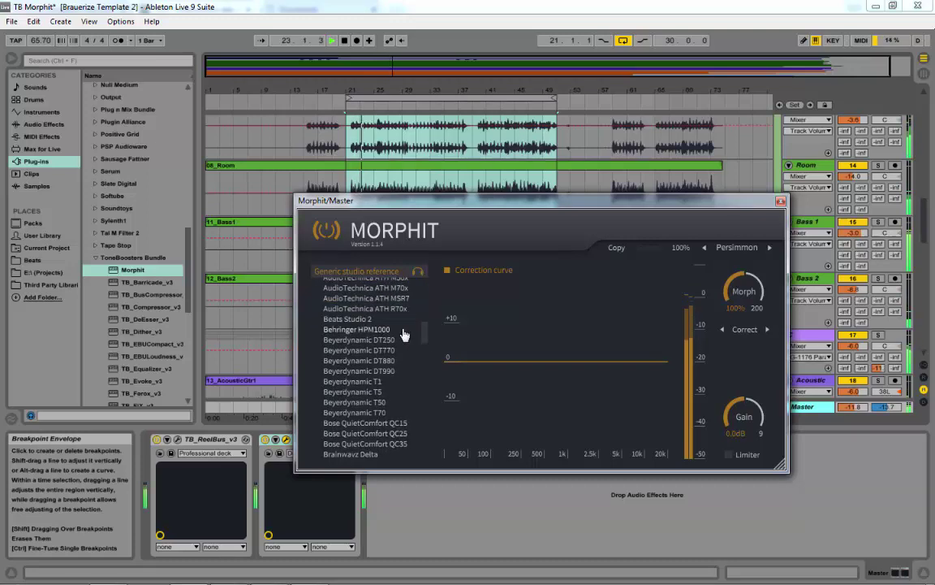
left_click(365, 321)
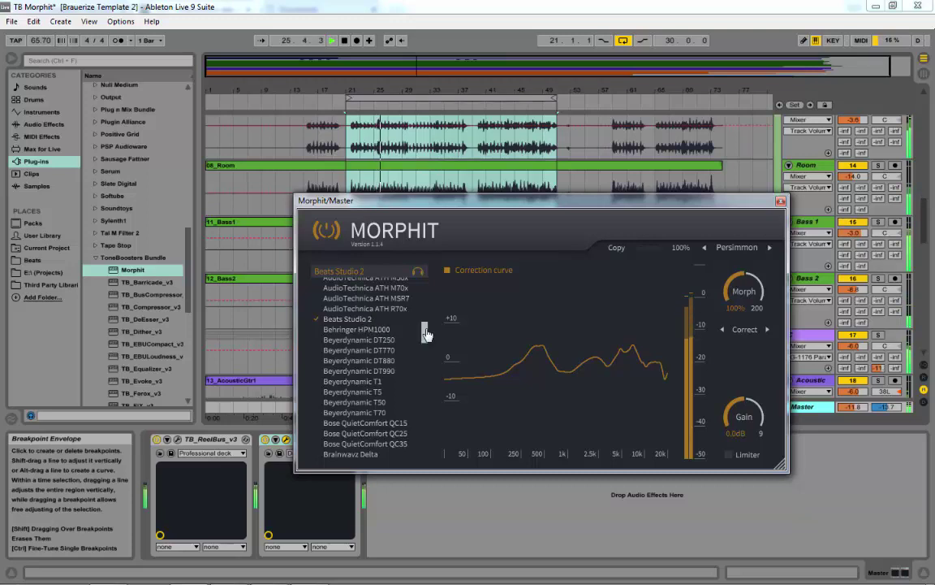
Compare against the flat Generic studio reference, stop playback, and reselect Beats Studio 2.
scroll(387, 296, "up", 10)
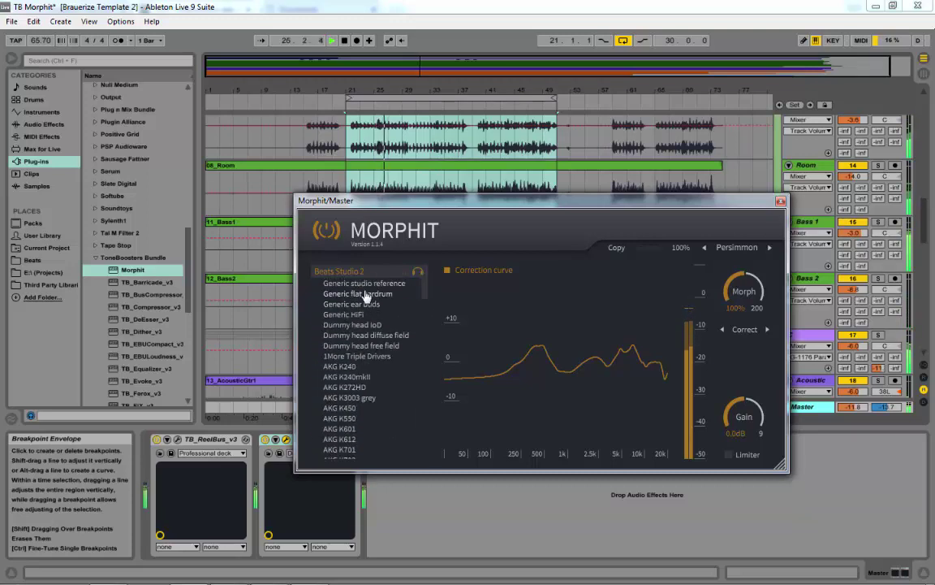
left_click(365, 284)
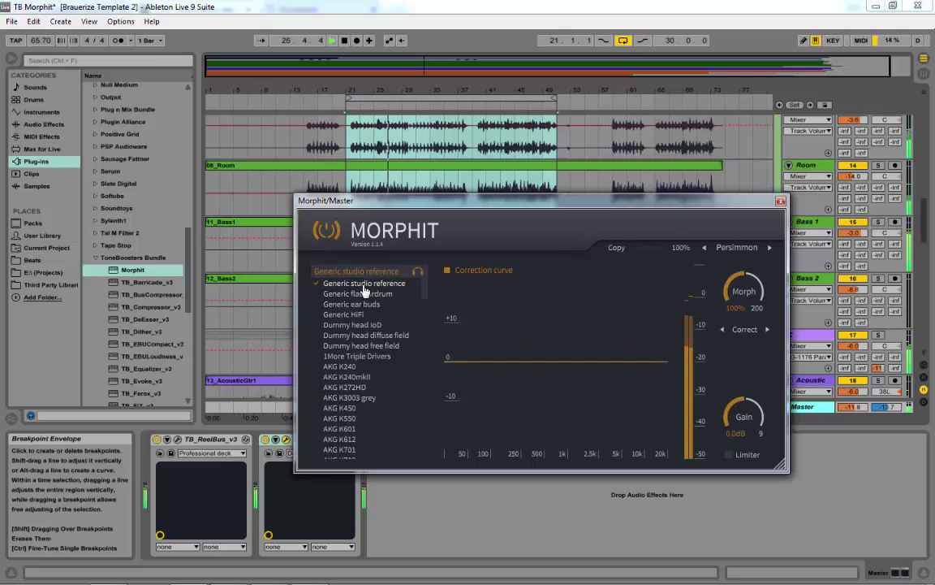
key("space")
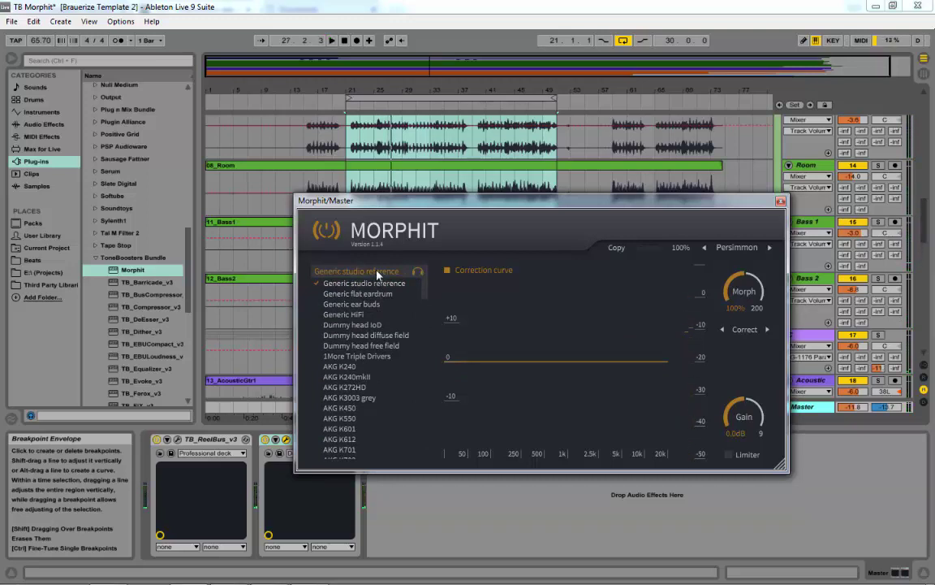
scroll(417, 272, "down", 3)
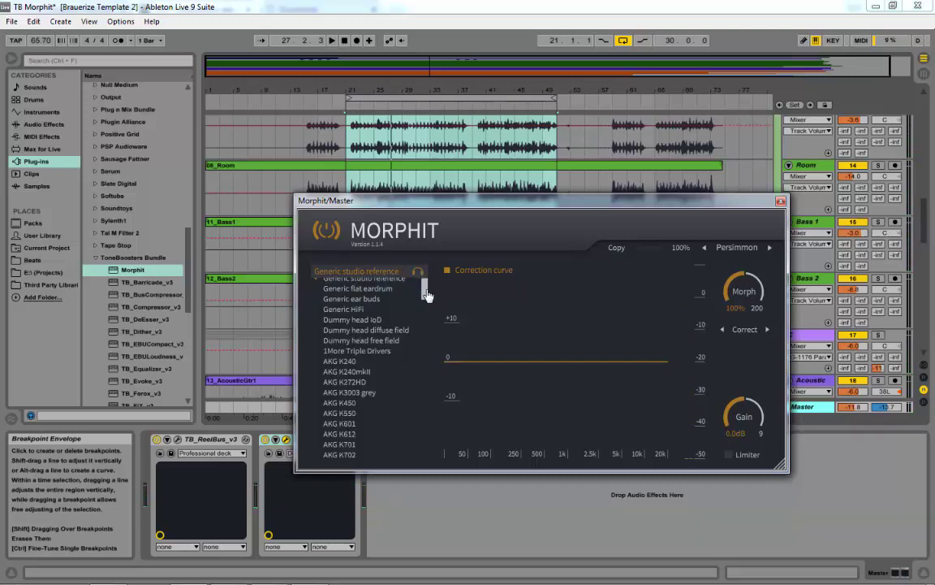
left_click_drag(430, 309, 430, 330)
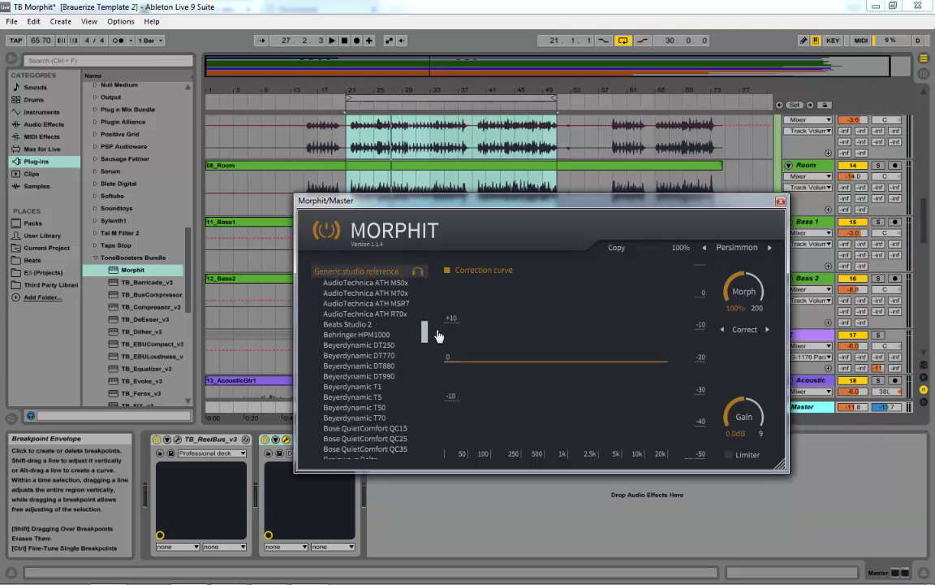
left_click(376, 324)
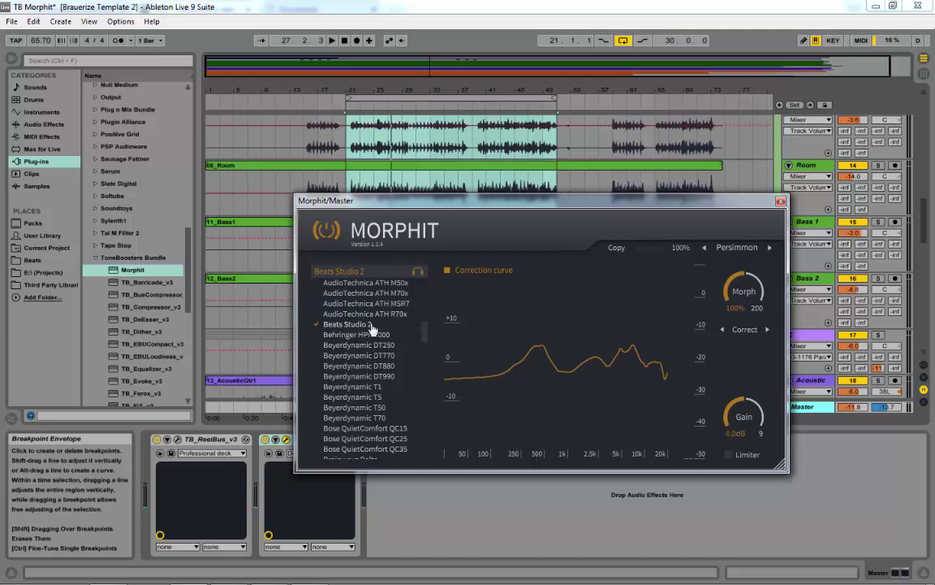
Simulate Generic studio reference instead of ear buds, close the TWCU.exe crash dialog, and play.
left_click(766, 331)
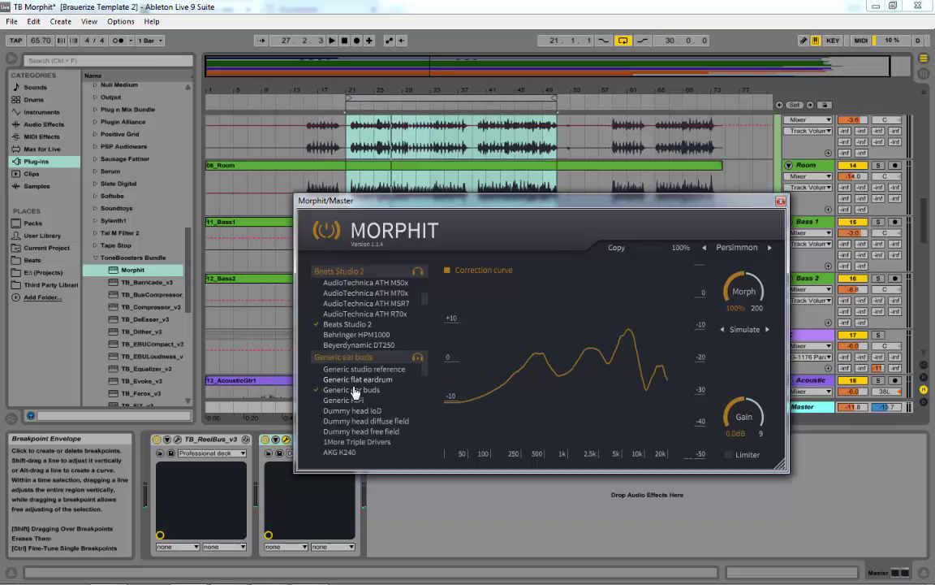
mouse_move(427, 372)
left_mouse_down()
mouse_move(426, 384)
mouse_move(432, 375)
left_mouse_up()
left_click(358, 369)
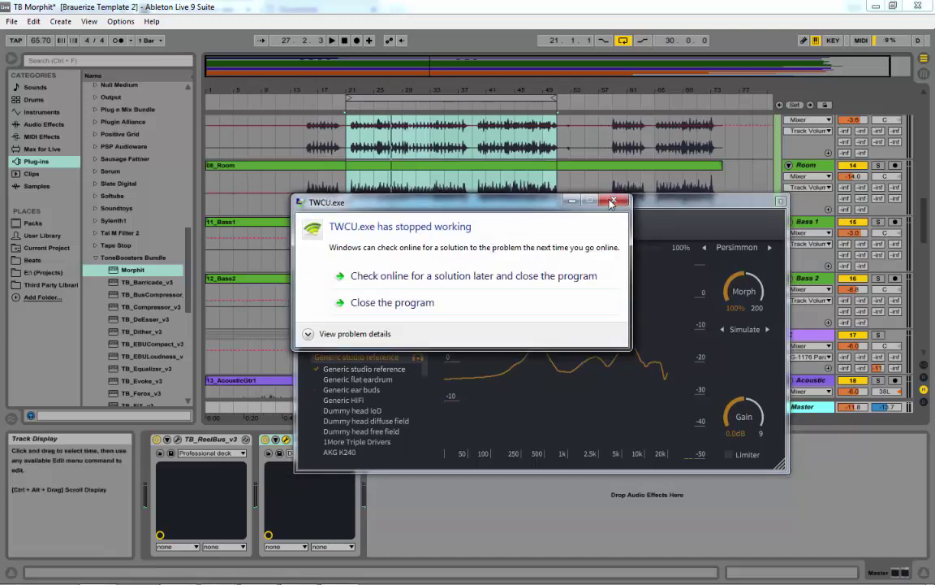
left_click(603, 209)
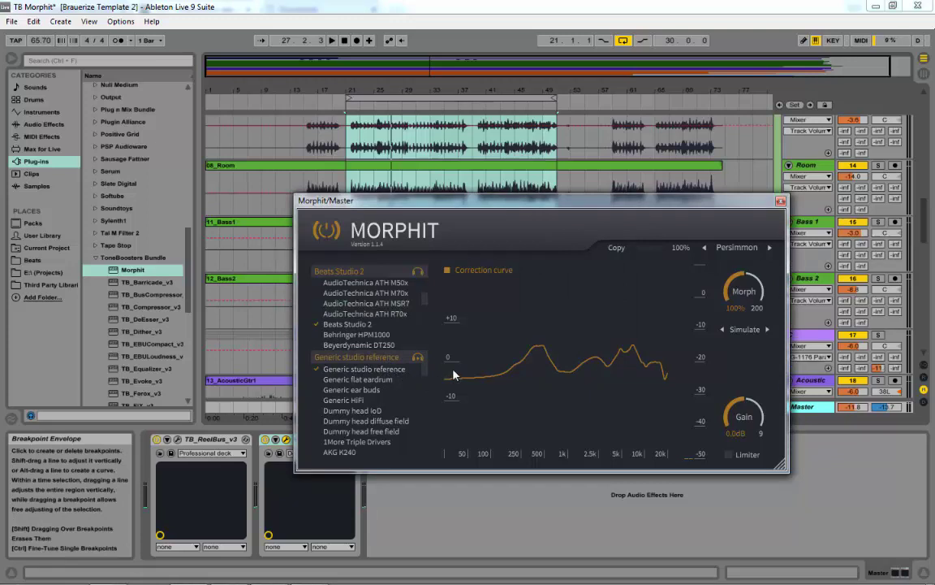
key("space")
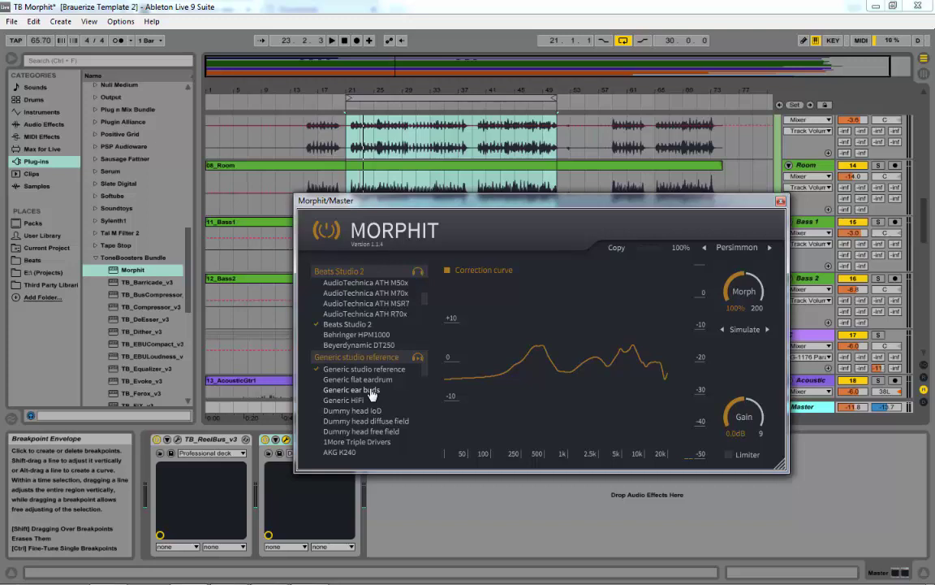
During playback, simulate Generic ear buds, then replace them with Generic HiFi.
key("space")
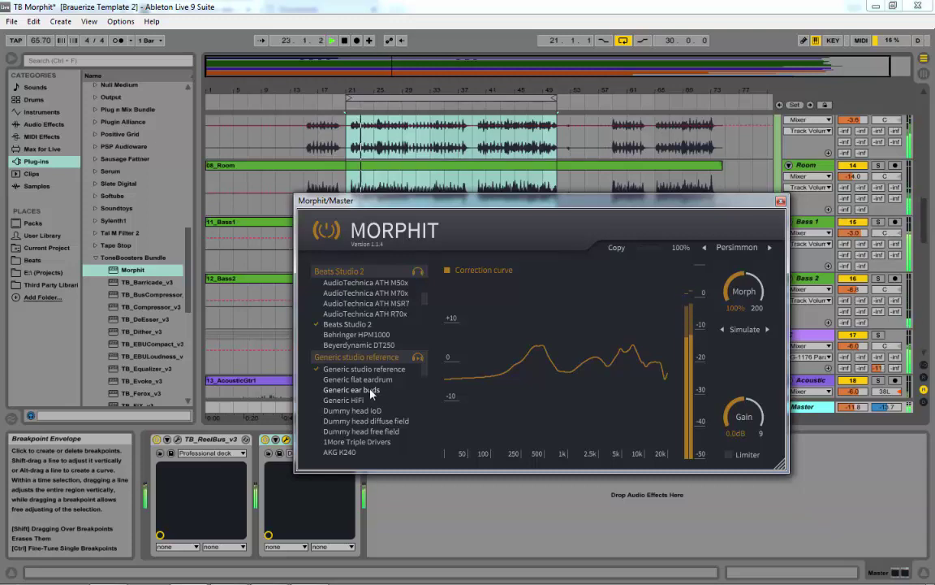
left_click(371, 390)
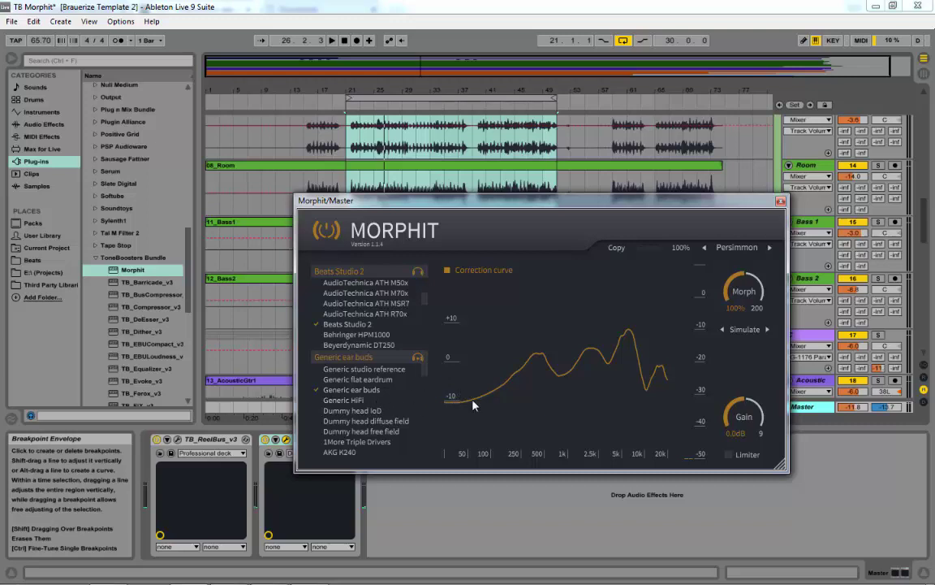
key("space")
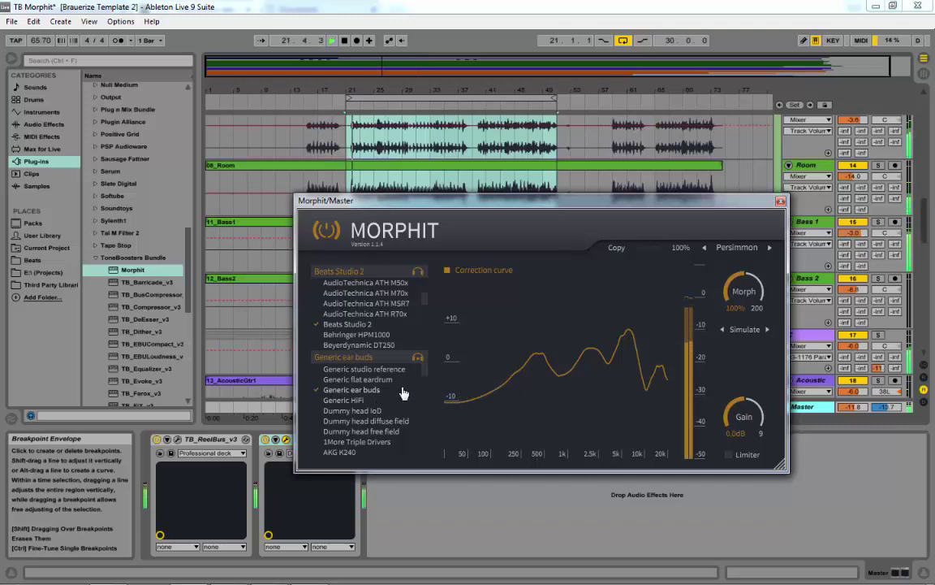
left_click(351, 405)
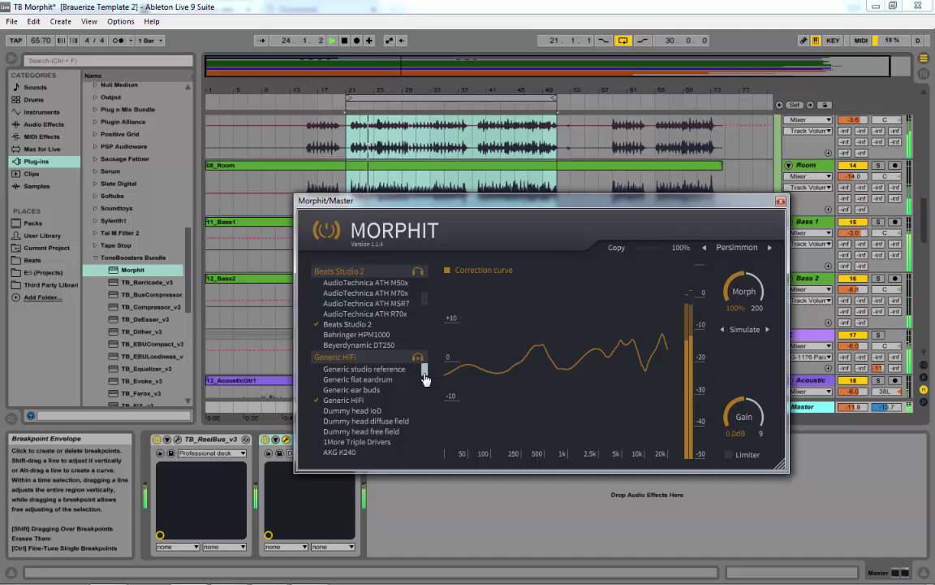
Audition AKG K702, ATH ANC23, ATH M50x, Bose QC15 and Denon AHD600 as simulated headphones.
left_click_drag(424, 375, 426, 388)
left_click(349, 393)
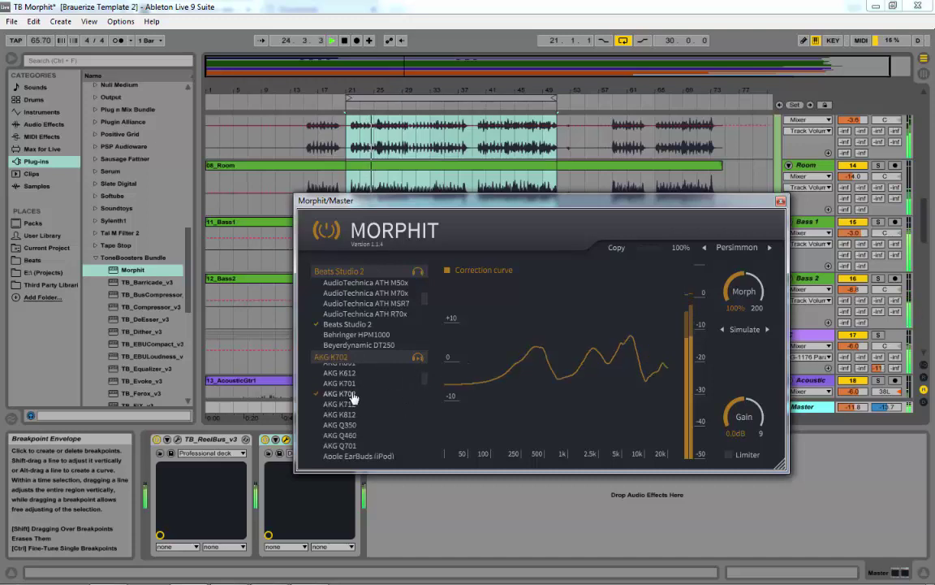
scroll(422, 382, "down", 3)
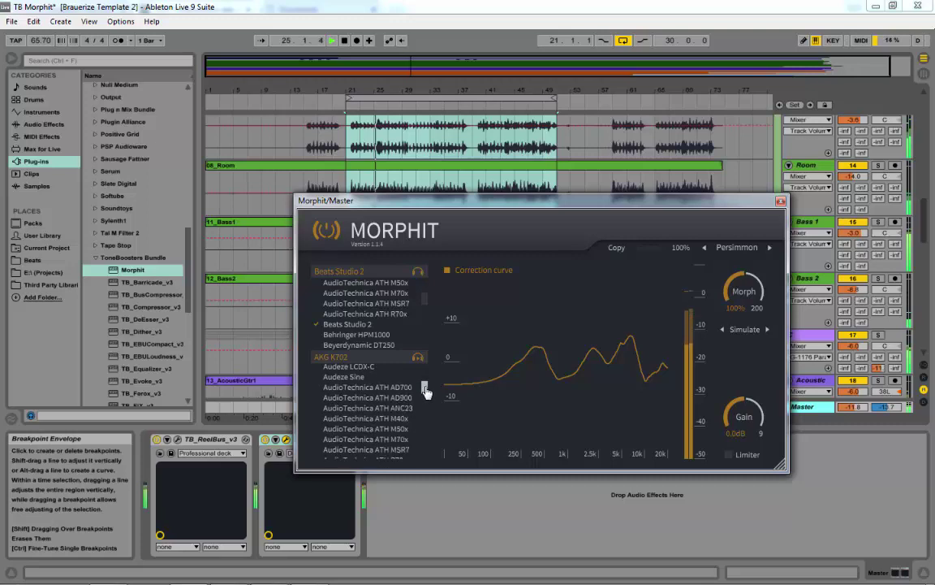
left_click(389, 408)
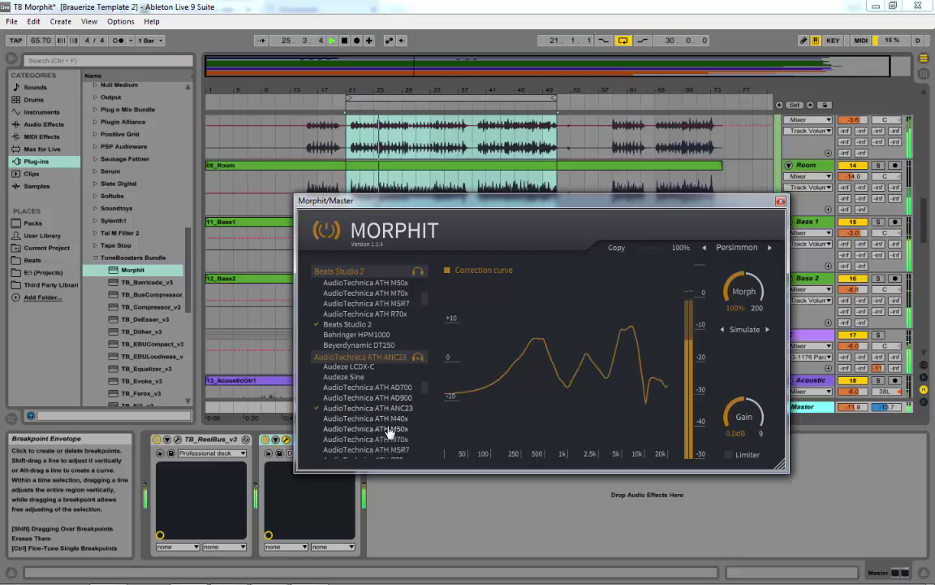
left_click(388, 430)
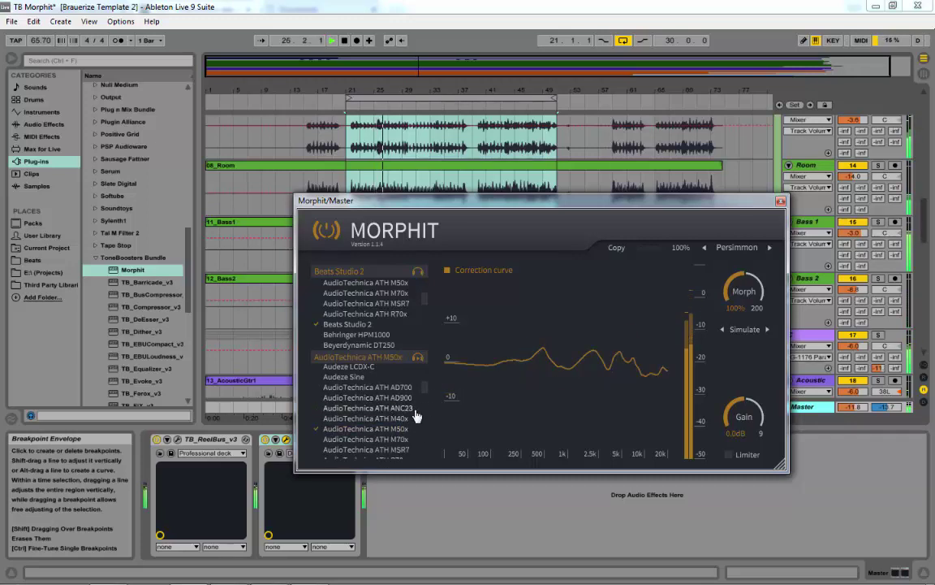
scroll(424, 395, "down", 5)
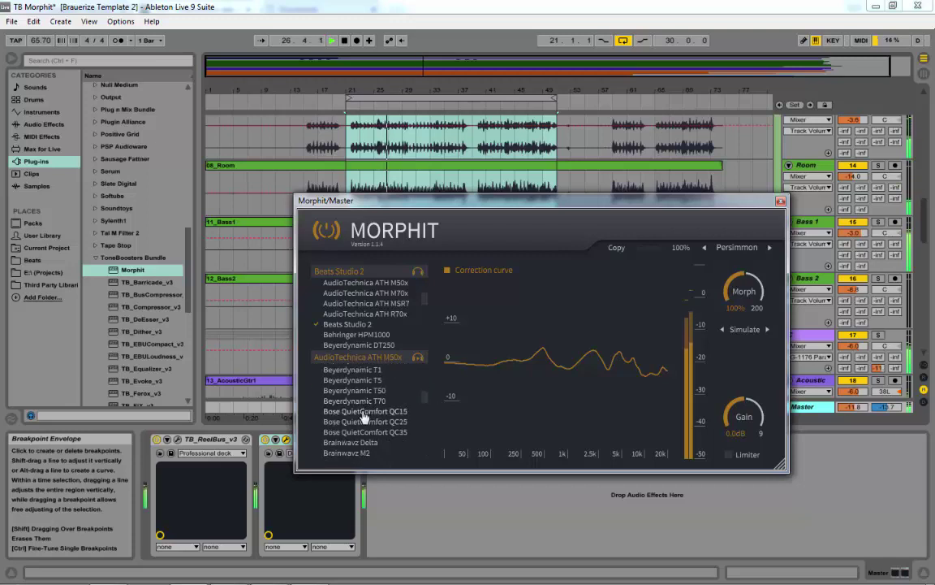
left_click(362, 411)
left_click_drag(425, 397, 427, 412)
scroll(427, 412, "down", 3)
left_click(341, 379)
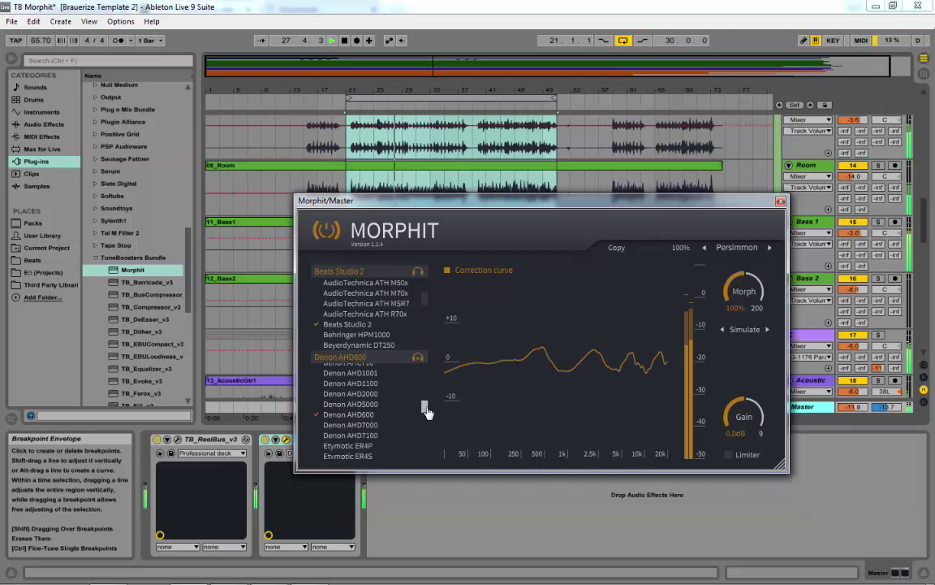
Audition KRK KNS8400, Philips Fidelio X2, Sennheiser HD380 and Sennheiser HD600 simulations.
scroll(425, 411, "down", 10)
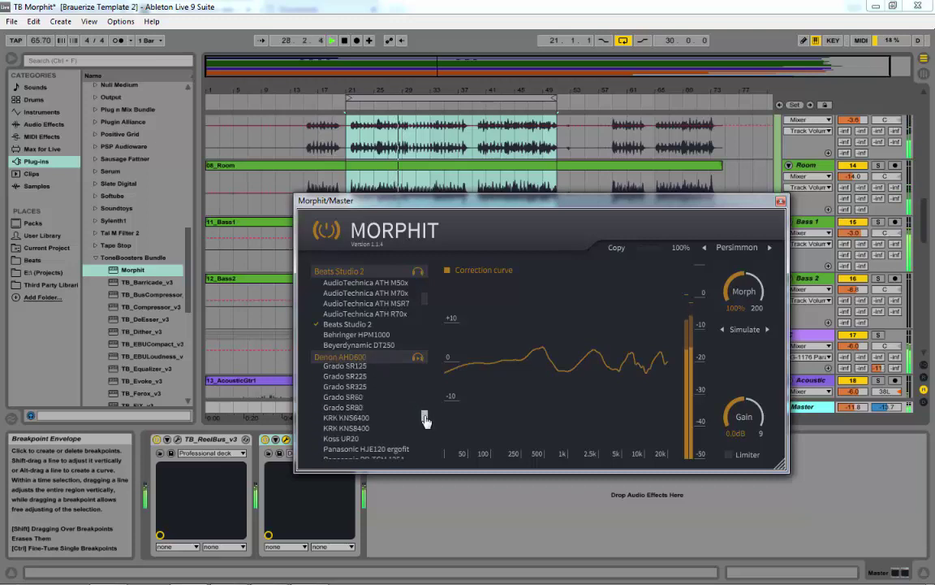
left_click(349, 428)
scroll(428, 420, "down", 5)
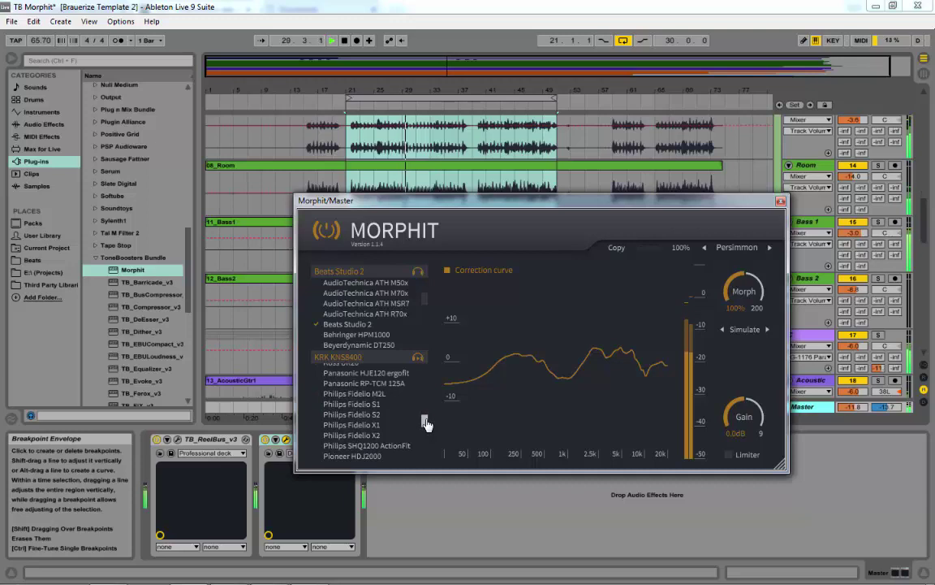
scroll(426, 423, "down", 1)
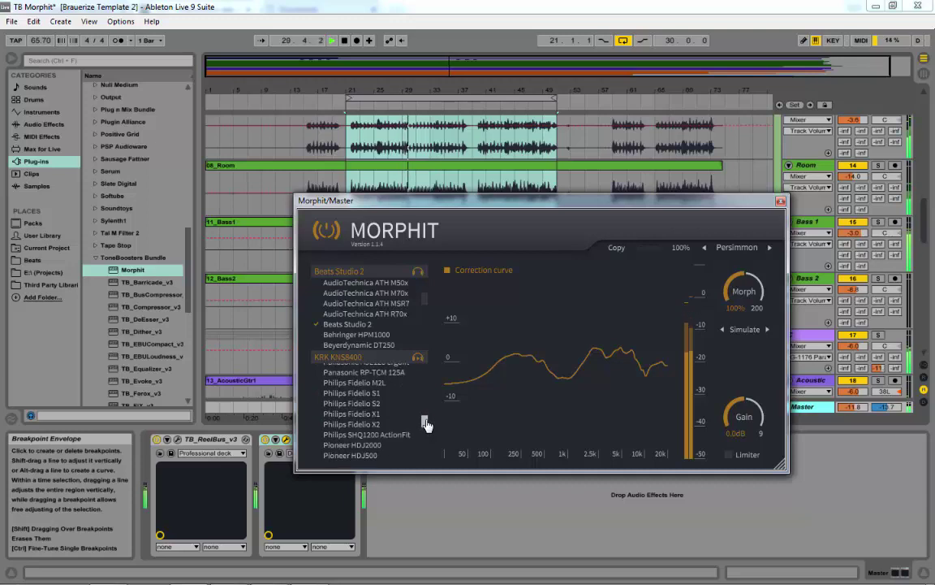
left_click(378, 424)
scroll(428, 423, "down", 3)
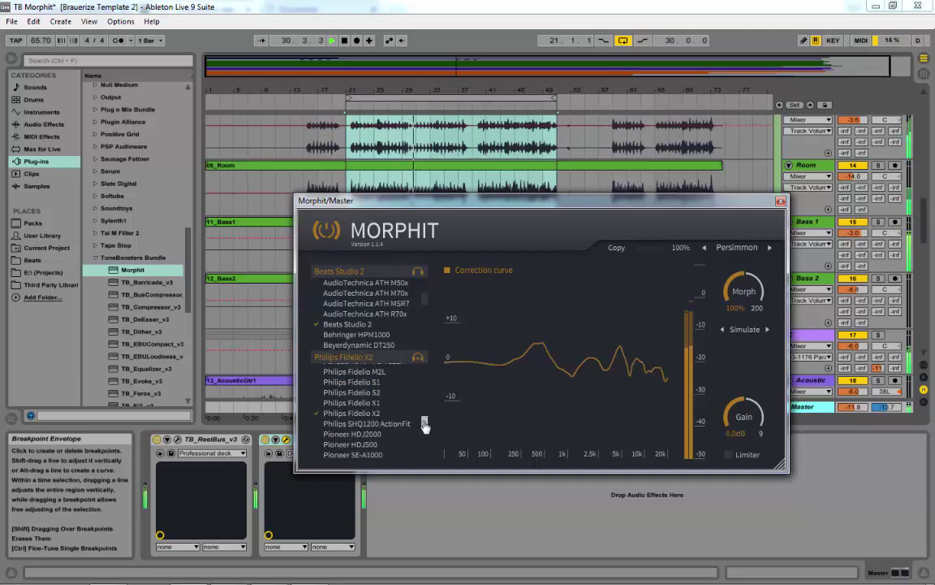
left_click(366, 420)
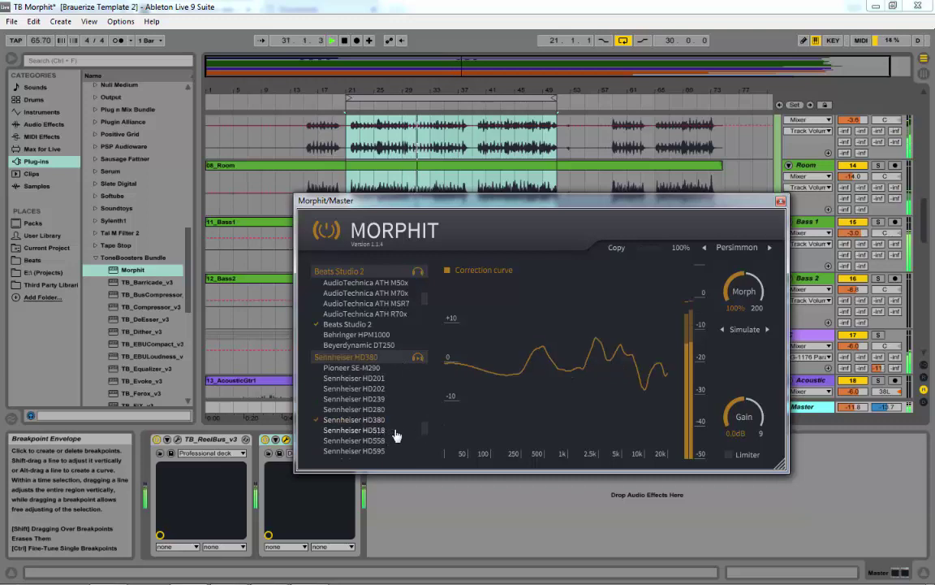
scroll(424, 433, "down", 2)
scroll(406, 430, "down", 3)
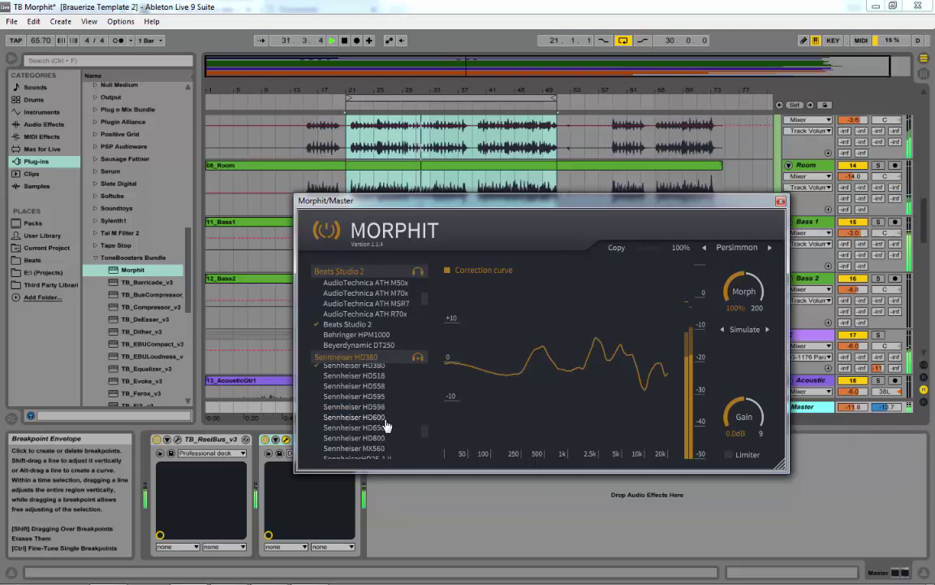
left_click(370, 417)
Audition Shure SE315, Sony MDR7506, Ultrasone Pro900, ending on VModa Crossfade M80.
scroll(424, 435, "down", 2)
scroll(424, 435, "down", 3)
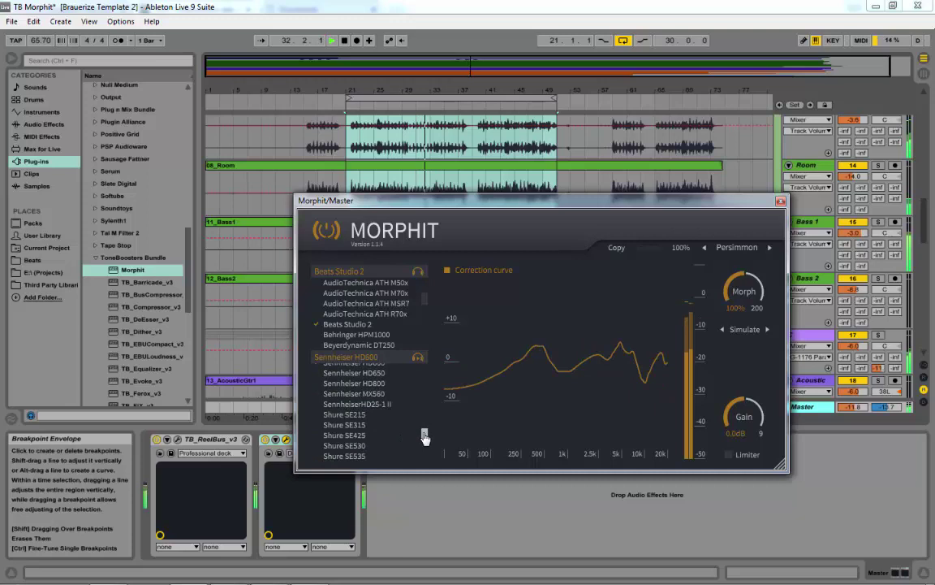
left_click(350, 425)
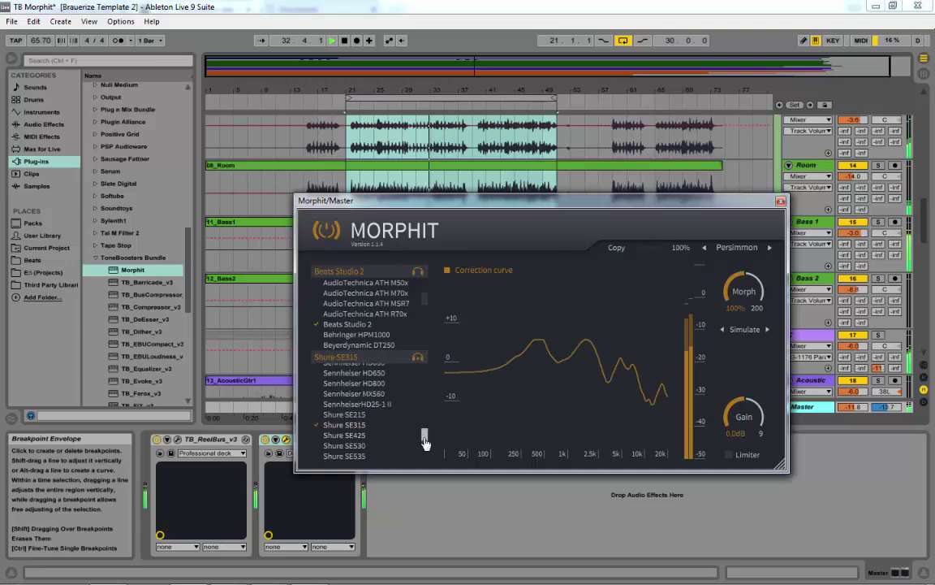
scroll(424, 440, "down", 4)
left_click(360, 431)
scroll(425, 447, "down", 4)
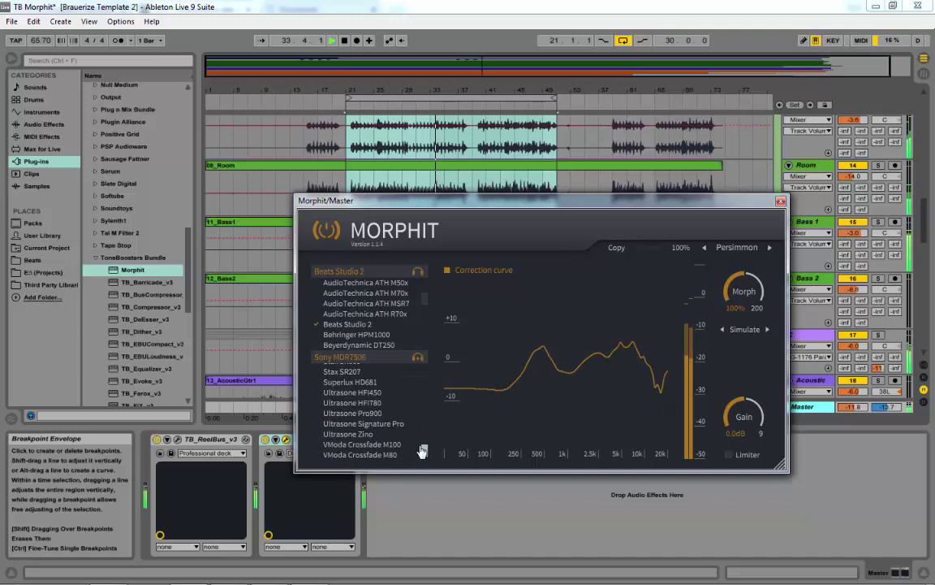
left_click(364, 414)
scroll(424, 443, "down", 1)
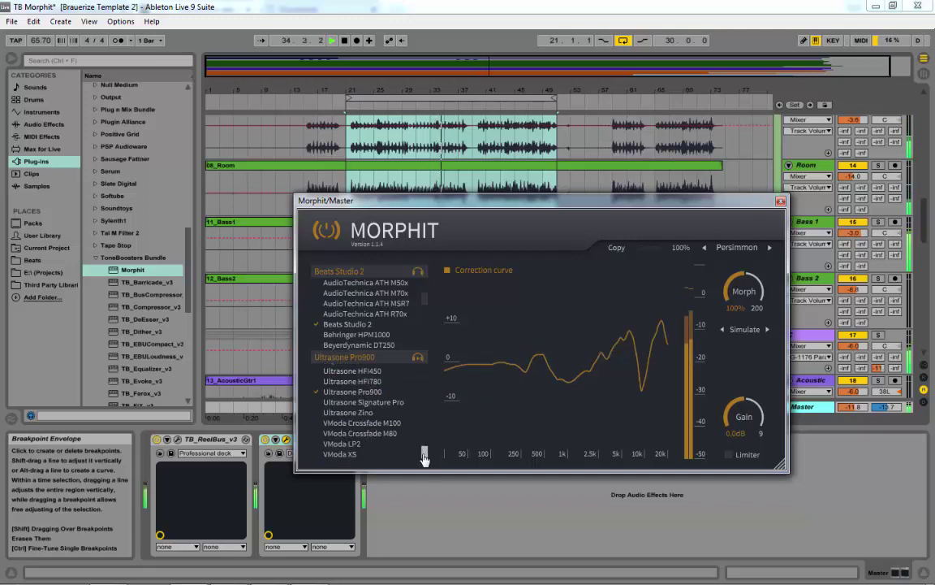
left_click(365, 436)
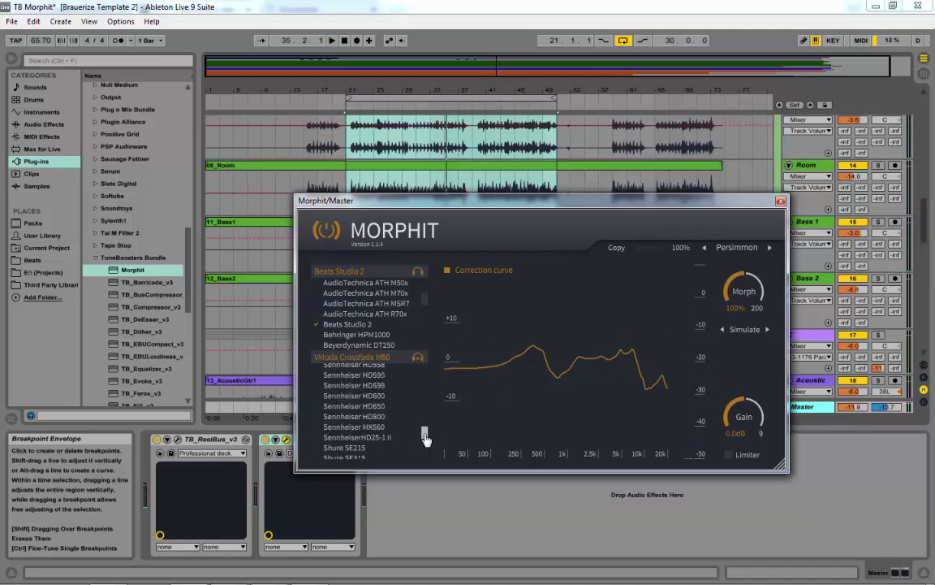
left_click_drag(426, 459, 424, 370)
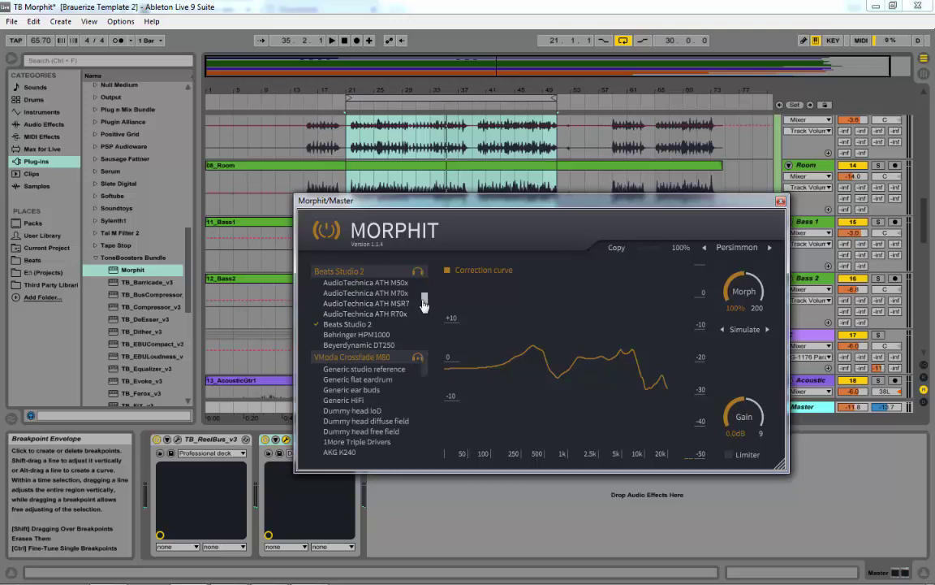
mouse_move(426, 304)
left_mouse_down()
mouse_move(432, 357)
mouse_move(430, 294)
mouse_move(431, 335)
mouse_move(430, 299)
mouse_move(427, 315)
left_mouse_up()
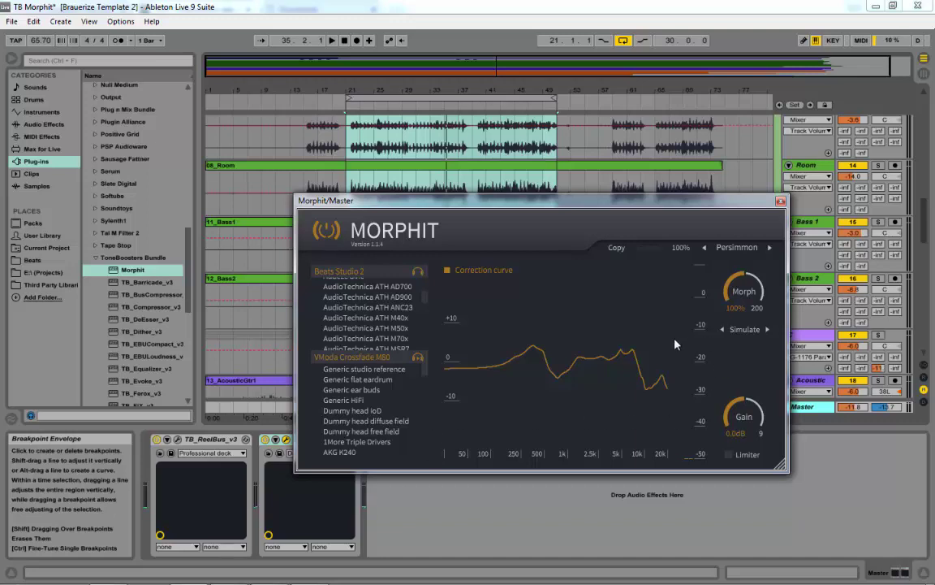
Use a Custom curve on Generic ear buds: lows to about +3 dB, higher highs, boost near 2.5k.
left_click(768, 330)
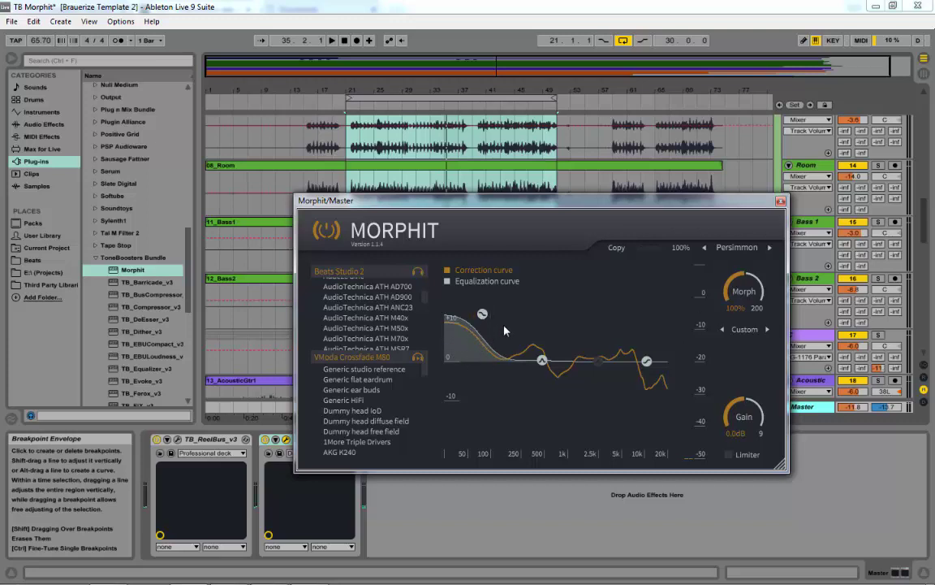
left_click(352, 390)
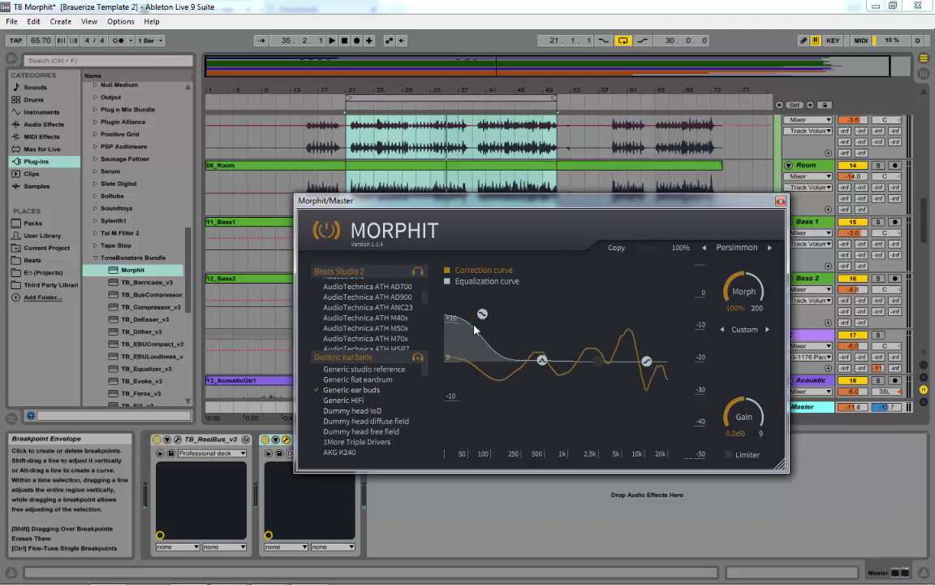
left_click_drag(484, 316, 479, 344)
left_click_drag(647, 360, 655, 338)
left_click_drag(601, 361, 588, 339)
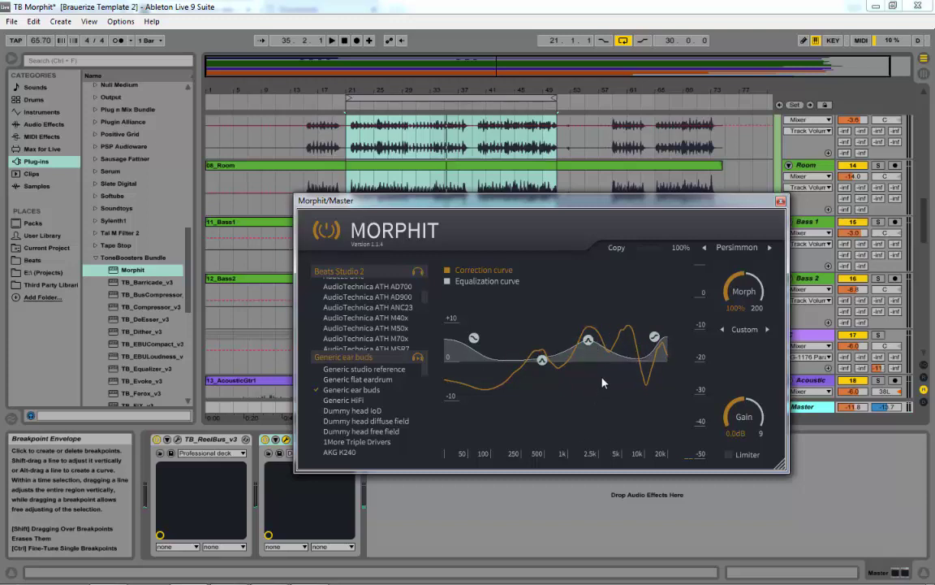